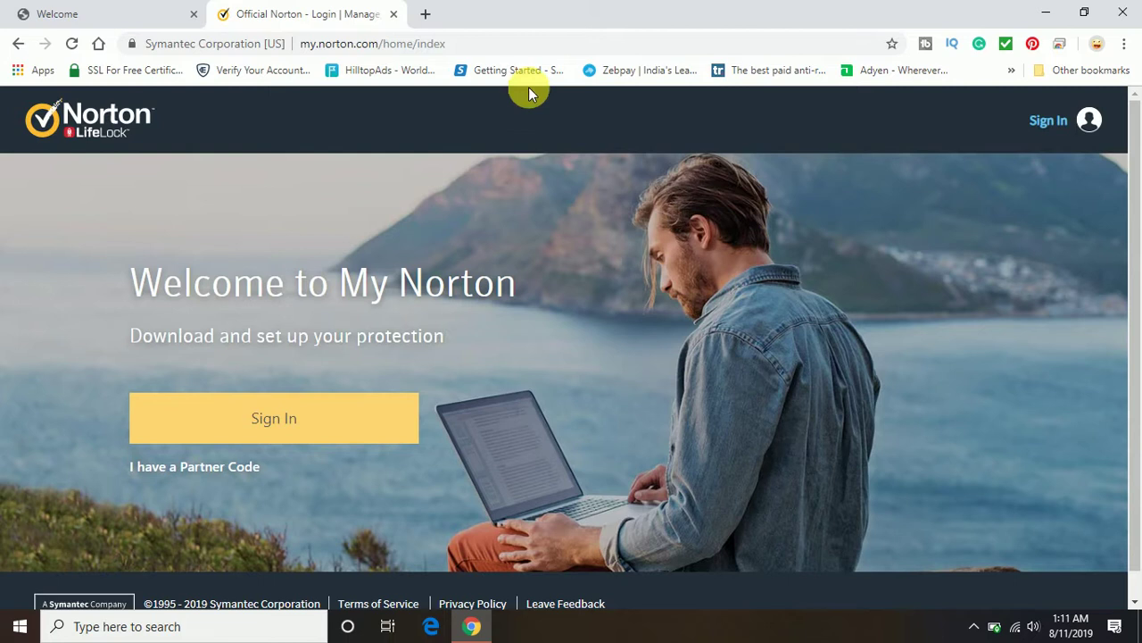
Go to norton.com/setup in the browser
left_click(510, 49)
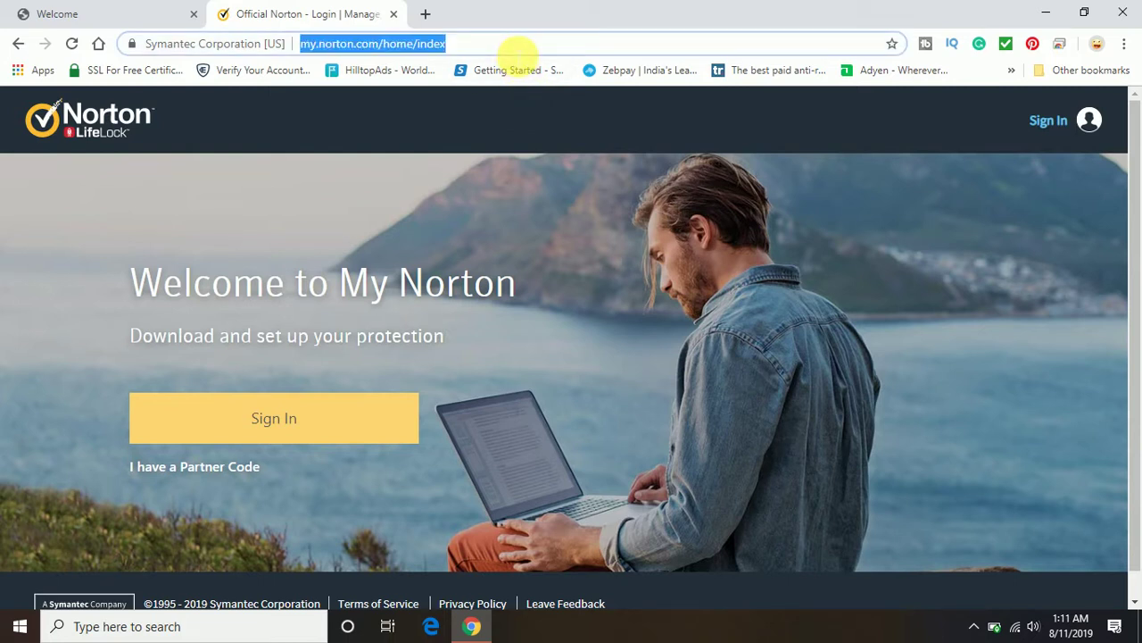
type("n")
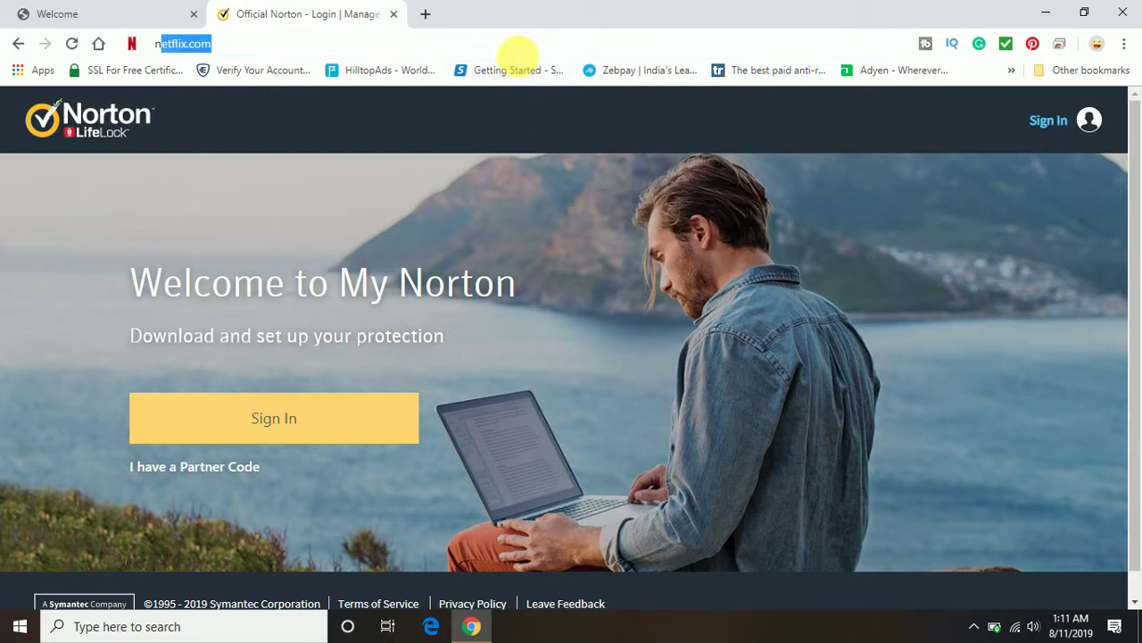
key("BackSpace")
key("BackSpace")
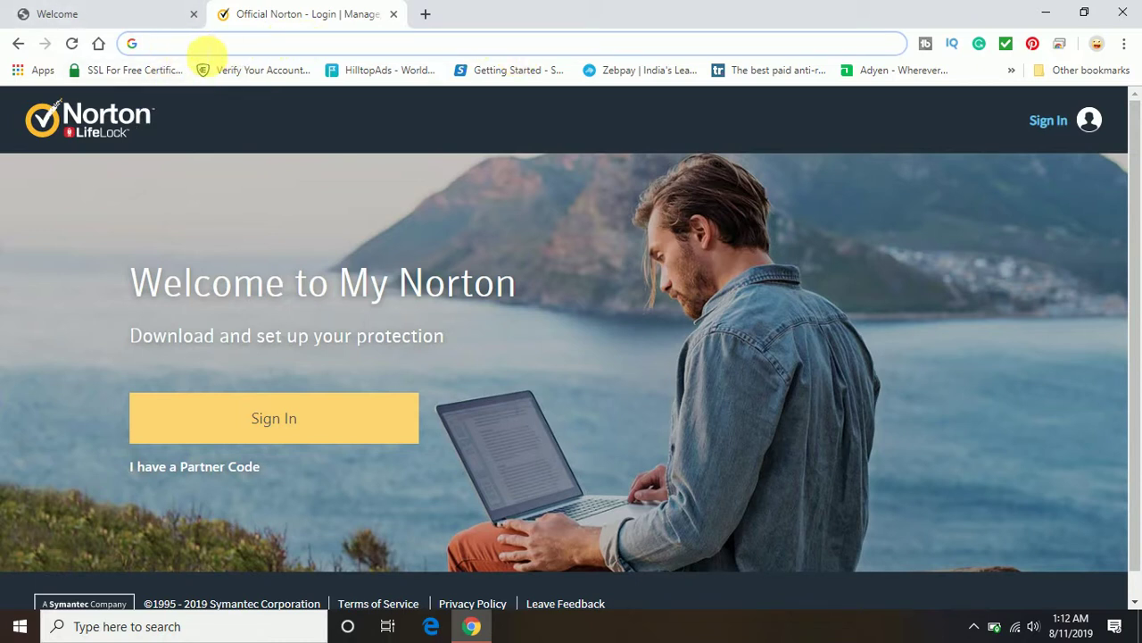
type("norton")
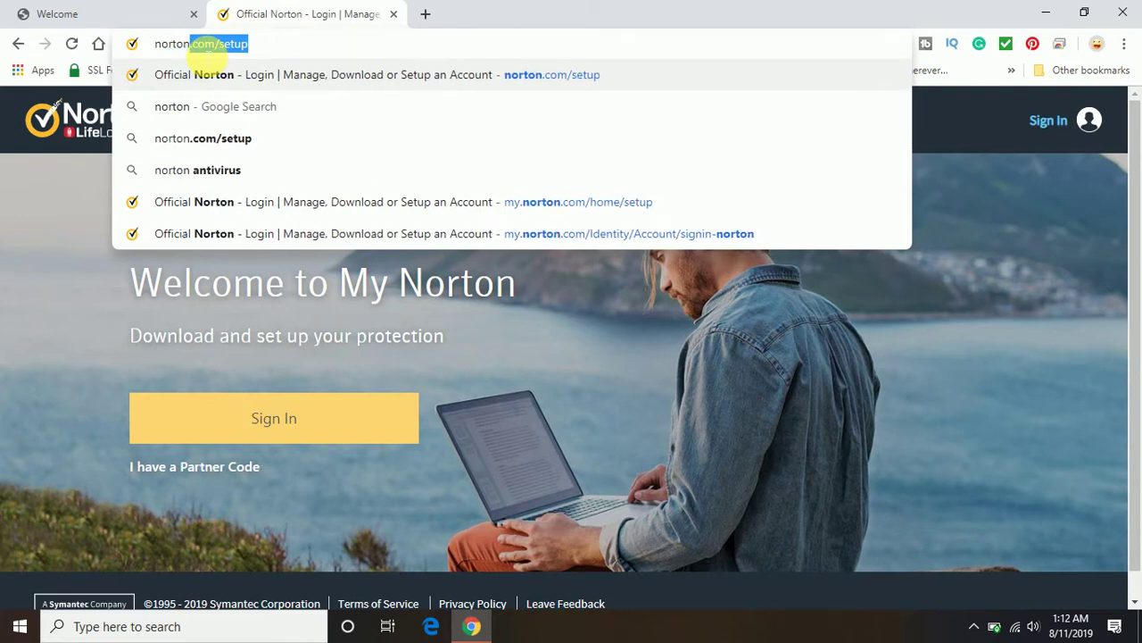
key("Right")
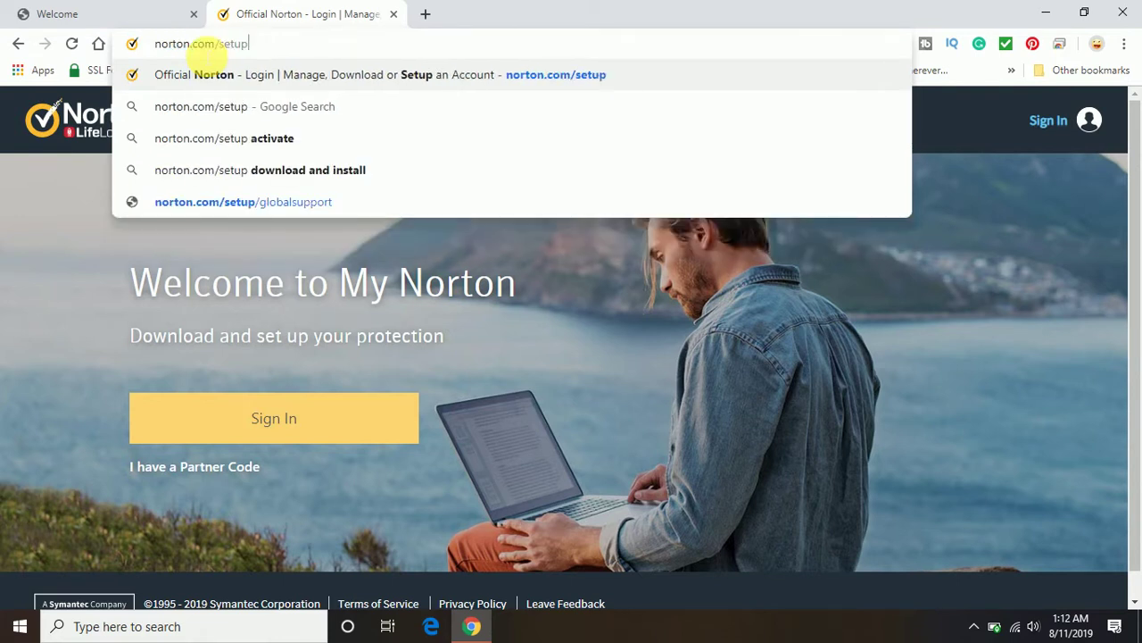
key("Return")
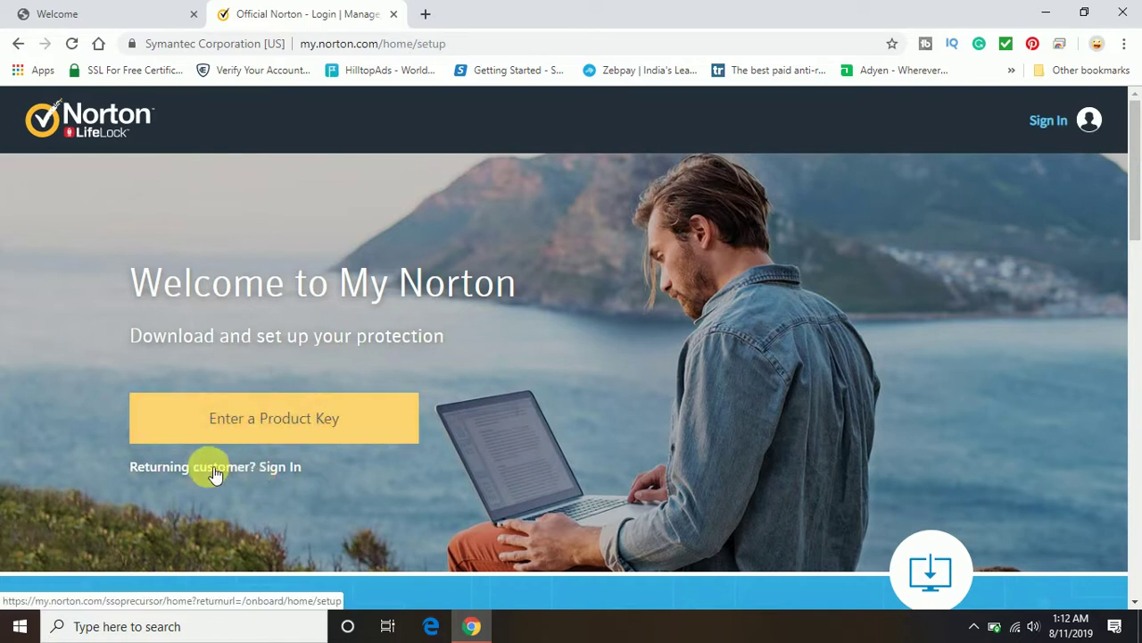
Sign in to Norton as a returning customer, entering the account password for the prefilled e-mail
left_click(277, 478)
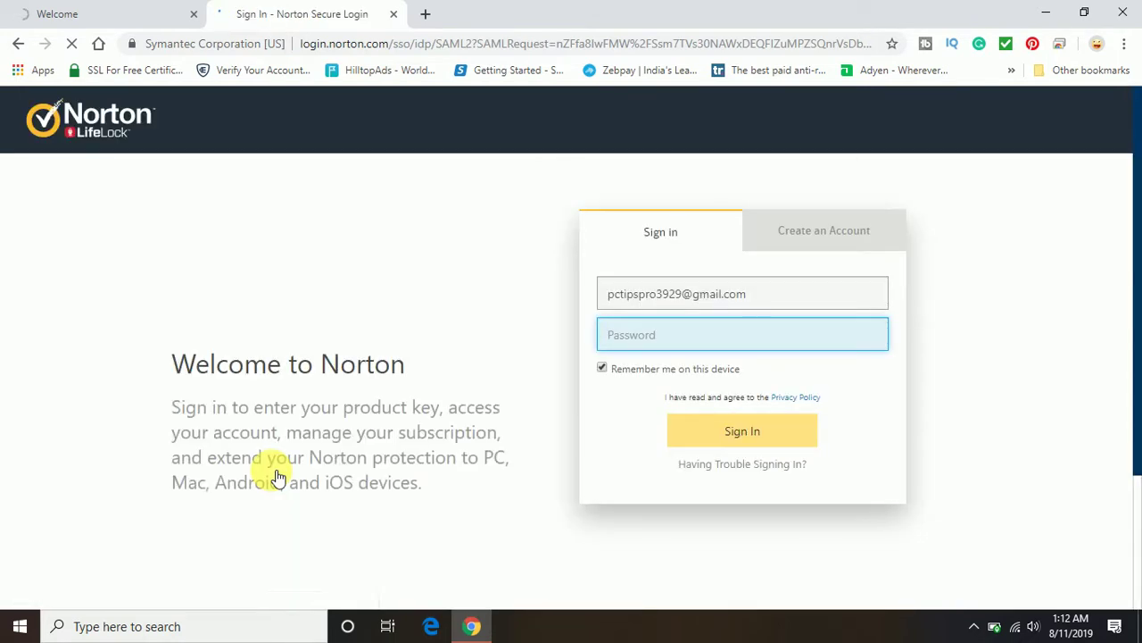
left_click(634, 336)
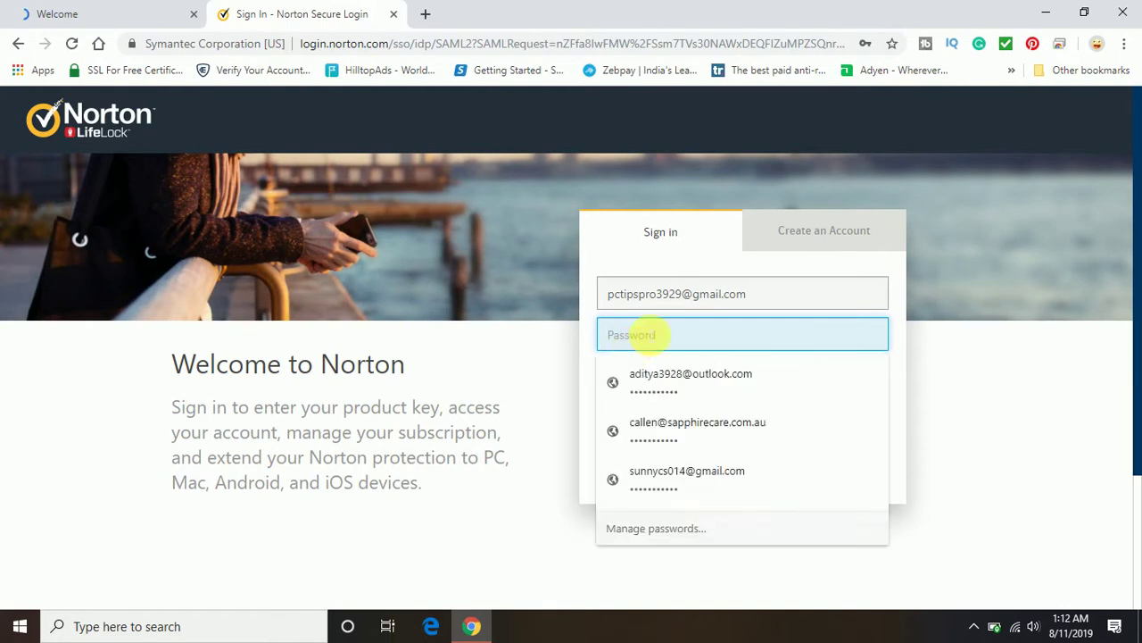
left_click(826, 234)
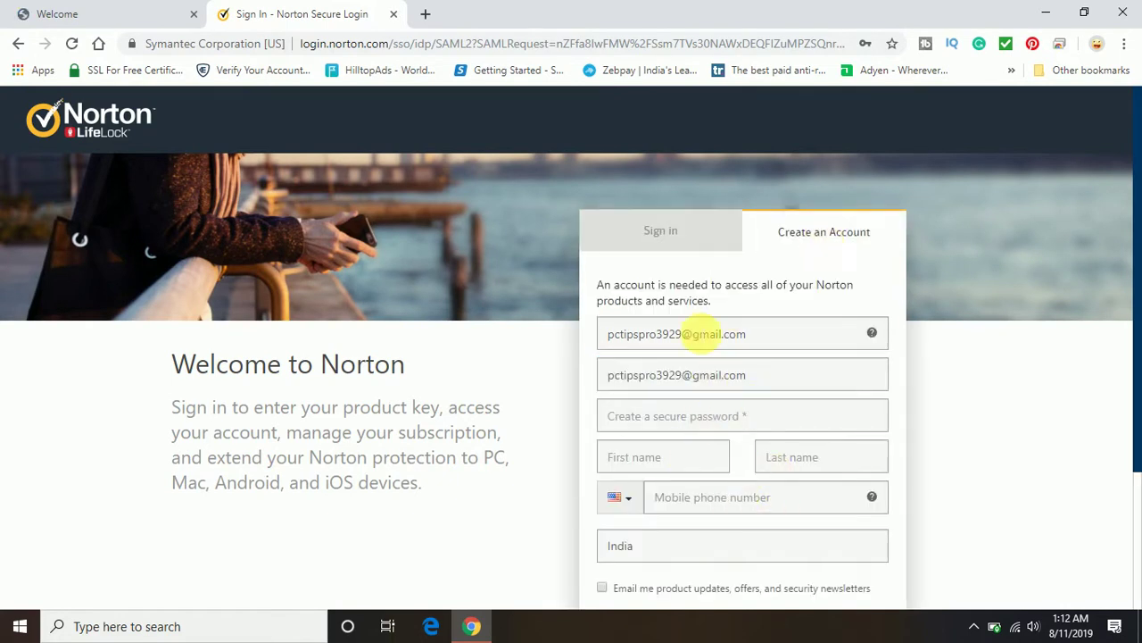
left_click(685, 234)
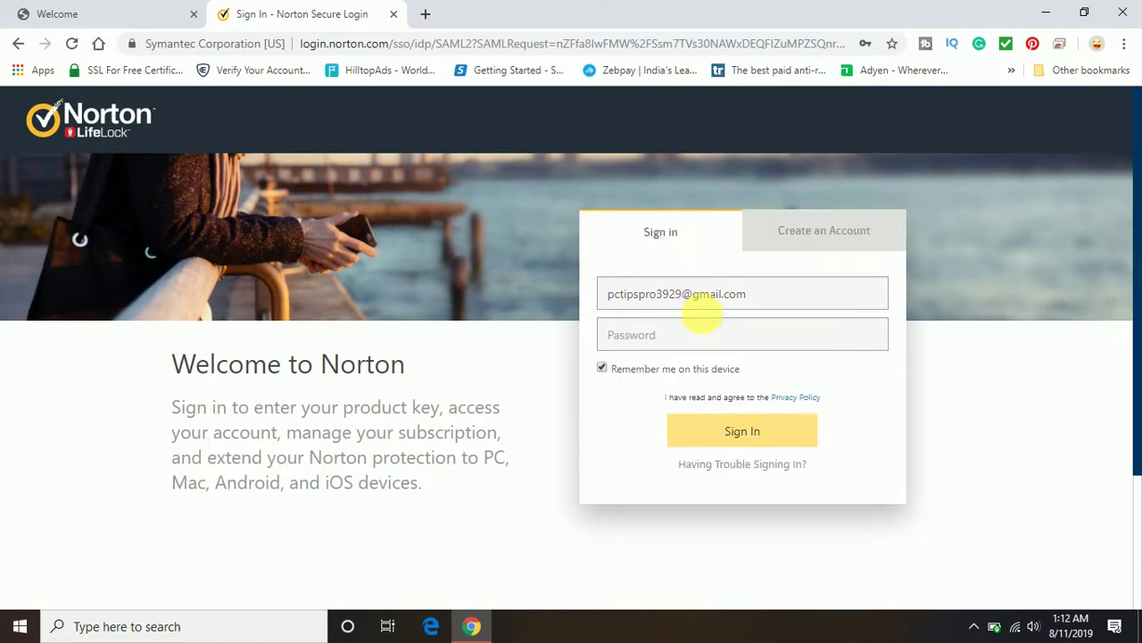
left_click(708, 335)
type("******")
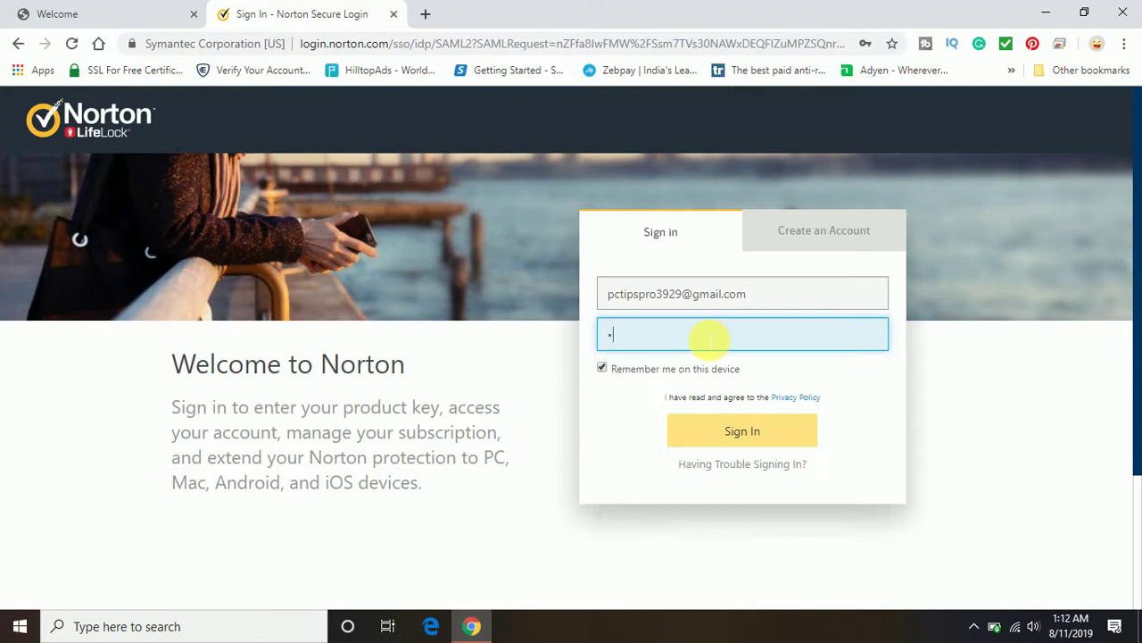
type("******")
left_click(753, 432)
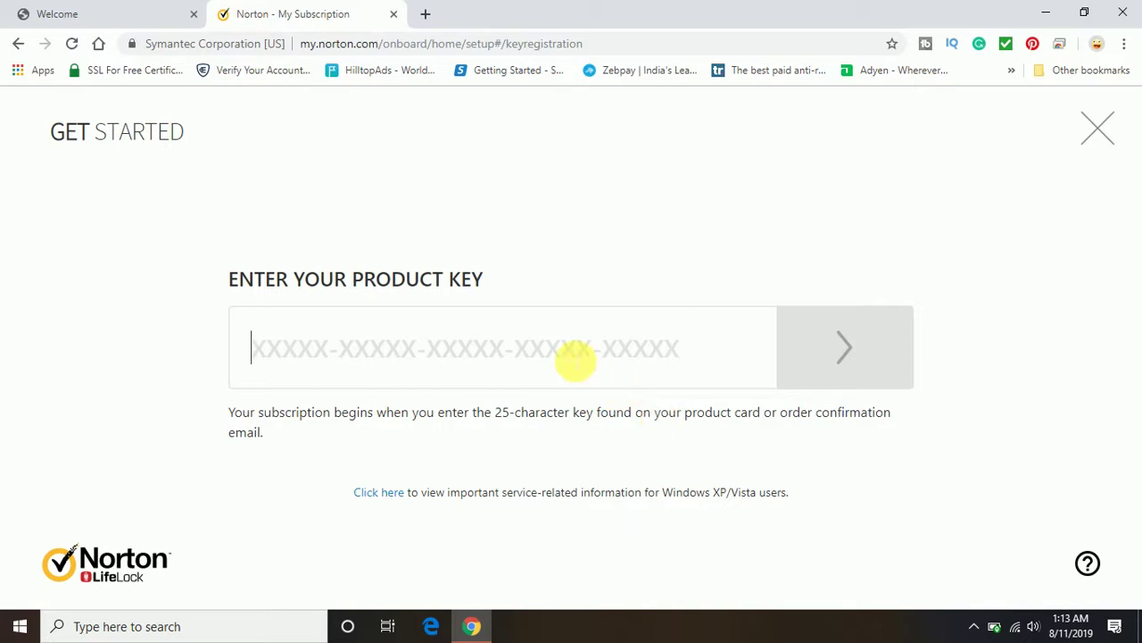
Paste the Norton product key, submit it and move past the automatic renewal offer
key("ctrl+v")
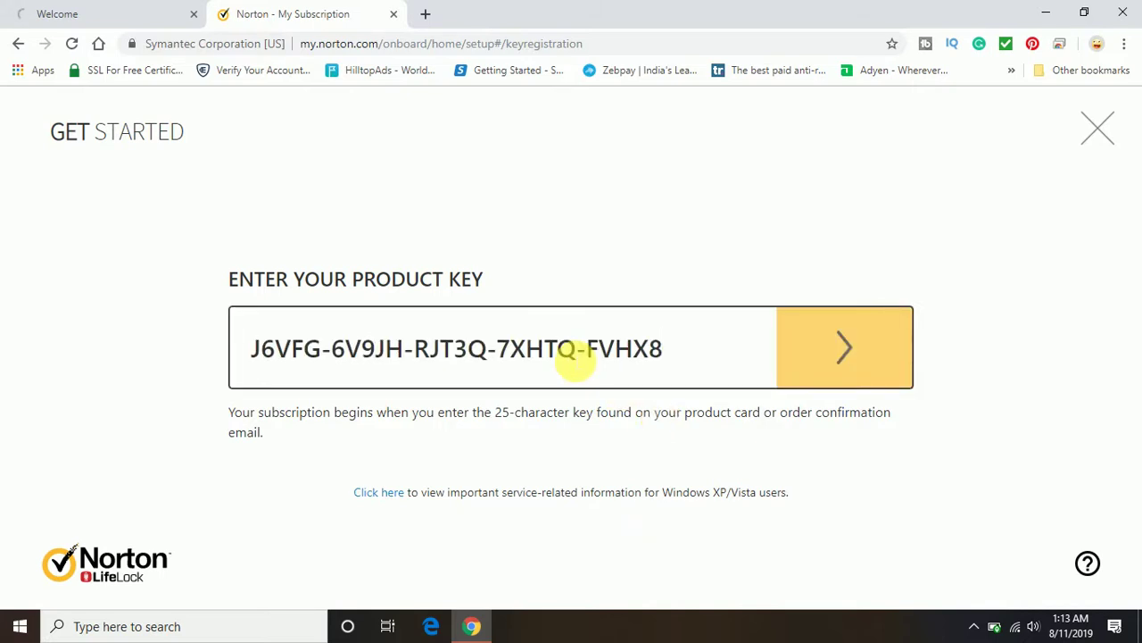
left_click(848, 353)
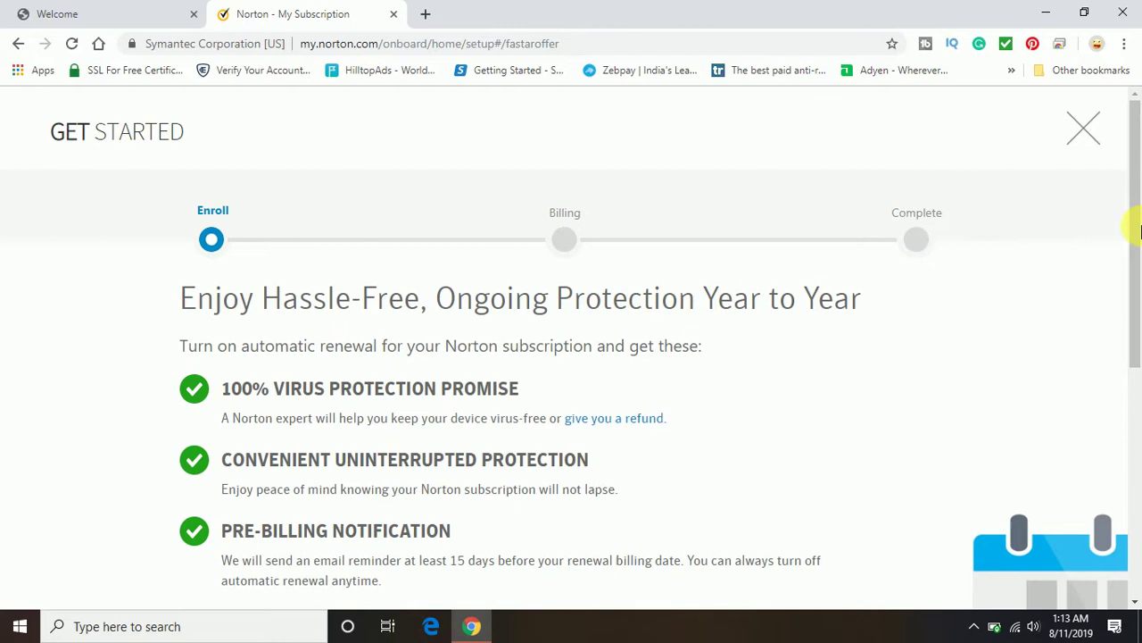
left_click_drag(1138, 191, 1133, 434)
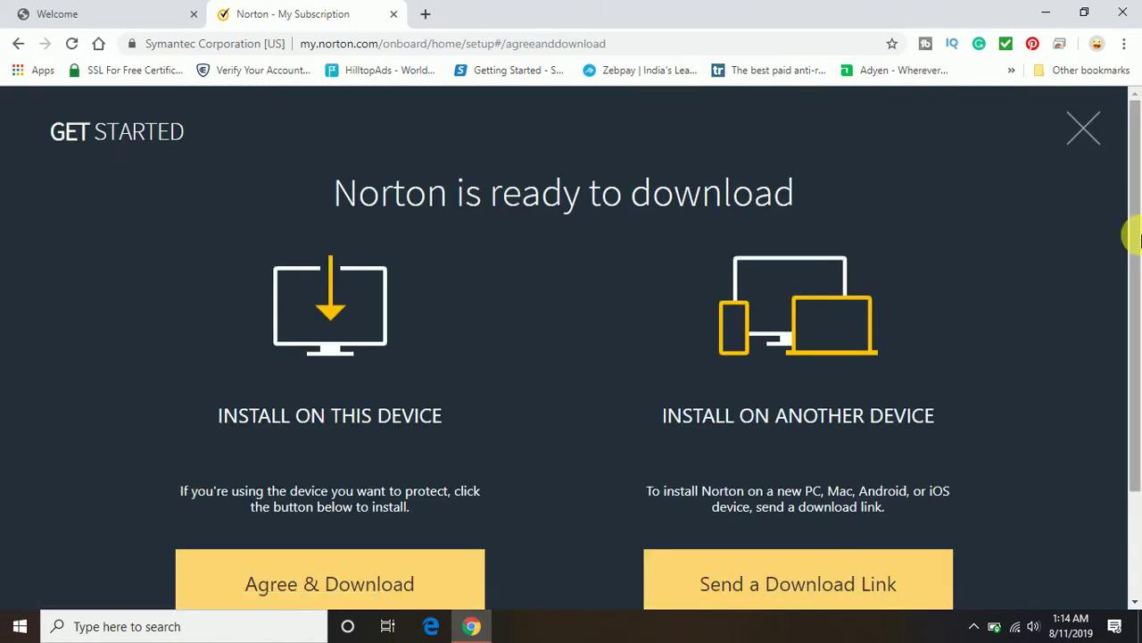
Agree to the license and download the Norton installer for this device, then show all browser downloads
left_click_drag(1134, 222, 1133, 265)
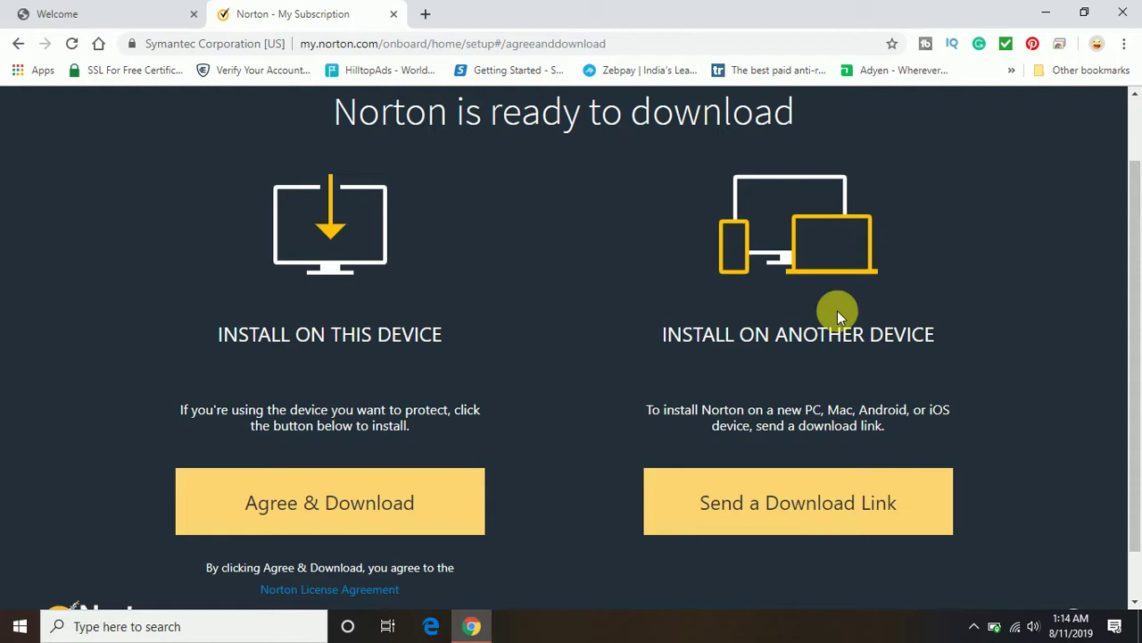
left_click(364, 510)
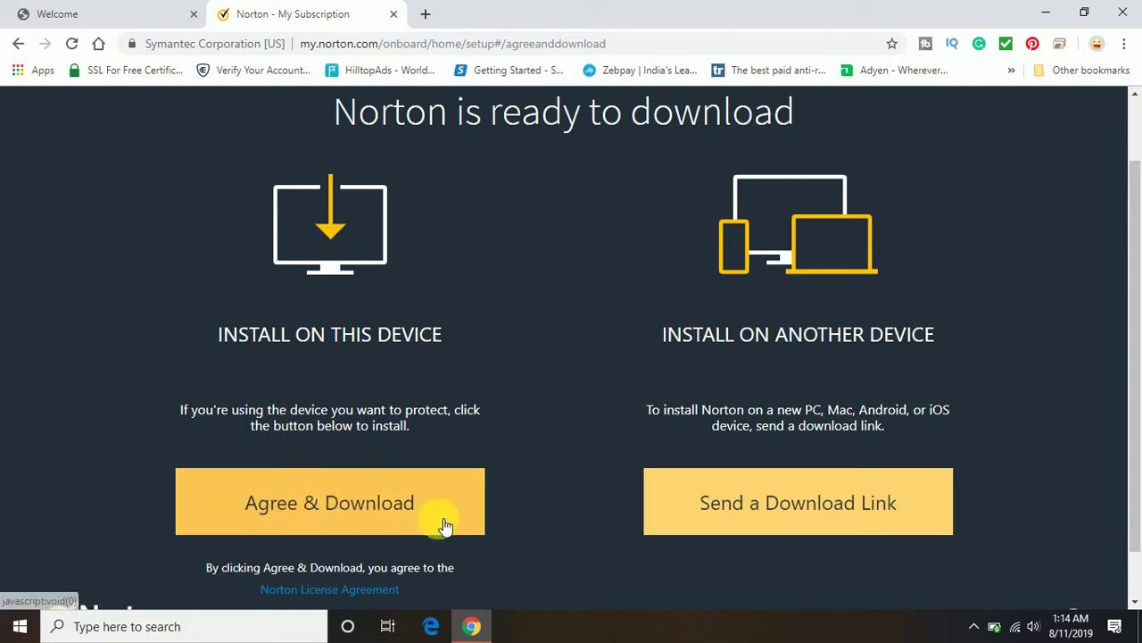
left_click(319, 506)
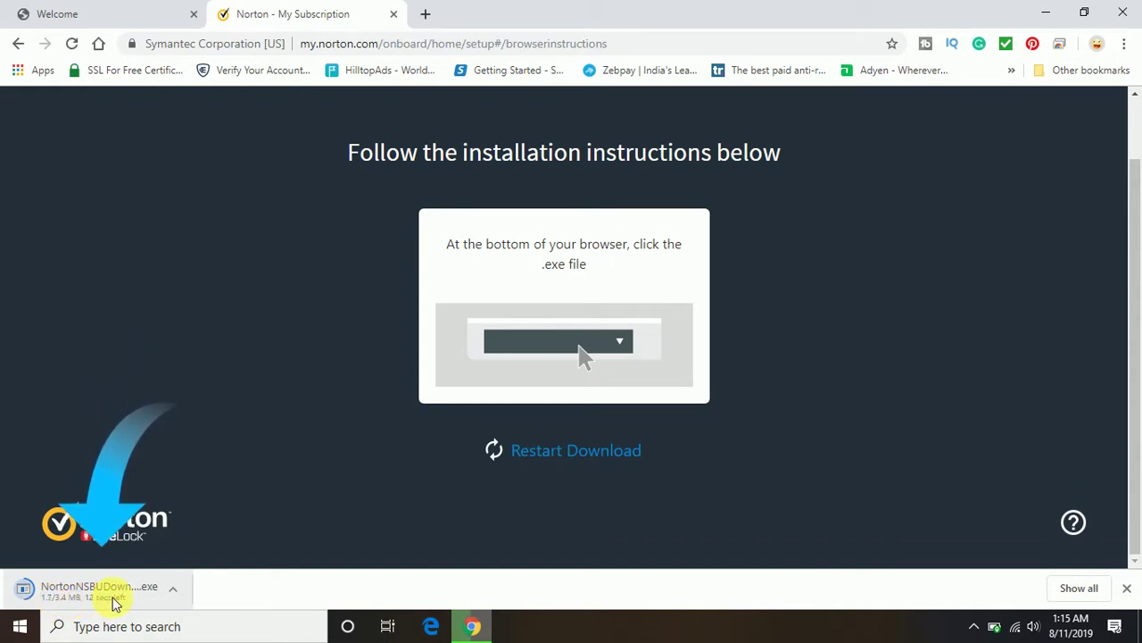
left_click(1081, 593)
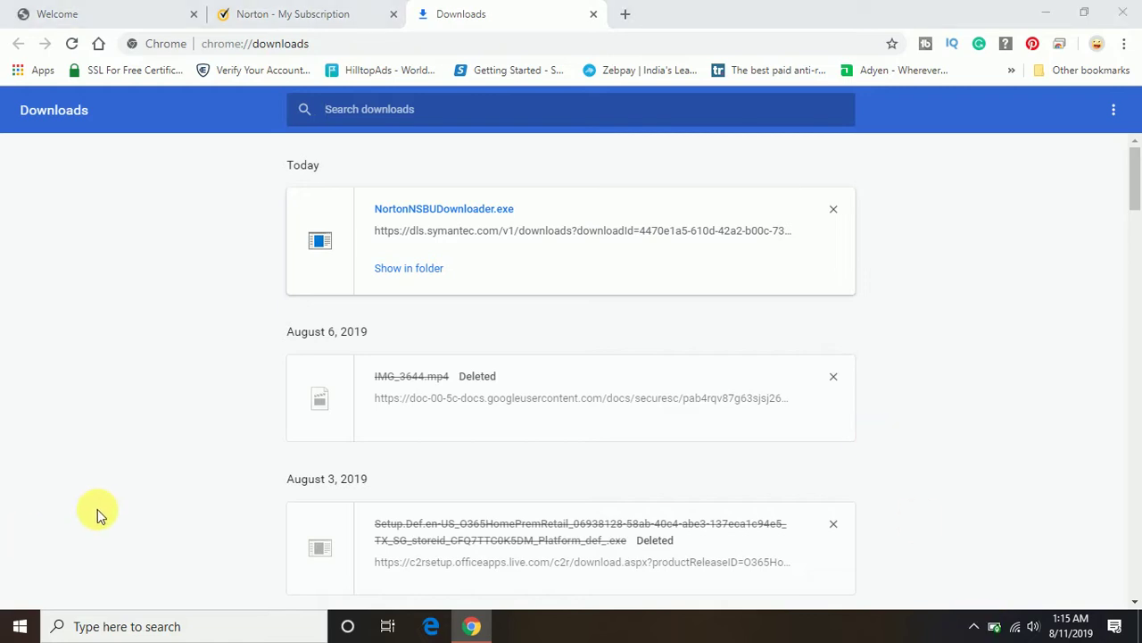
Look through the installed Windows apps for the Norton folder and expand it to check its contents
key("super")
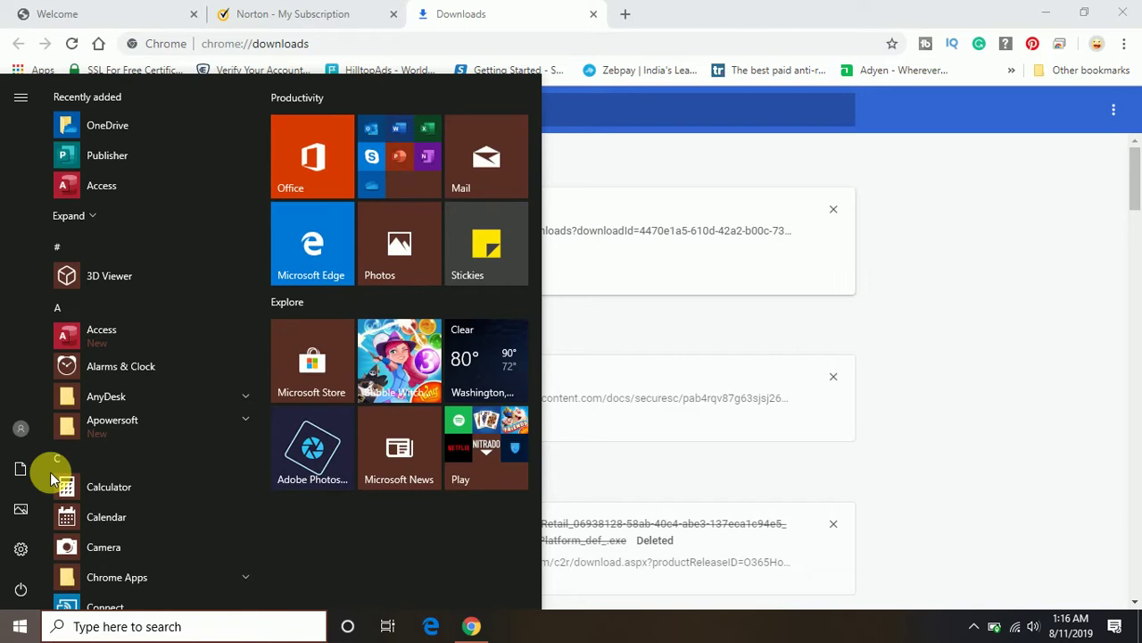
key("Down")
key("Down")
key("Down")
key("Down")
key("Down")
key("Down")
key("Down")
key("Down")
key("Down")
key("Down")
key("Down")
key("Down")
key("Down")
key("Down")
key("Down")
key("Down")
key("Down")
key("Down")
key("Down")
key("Down")
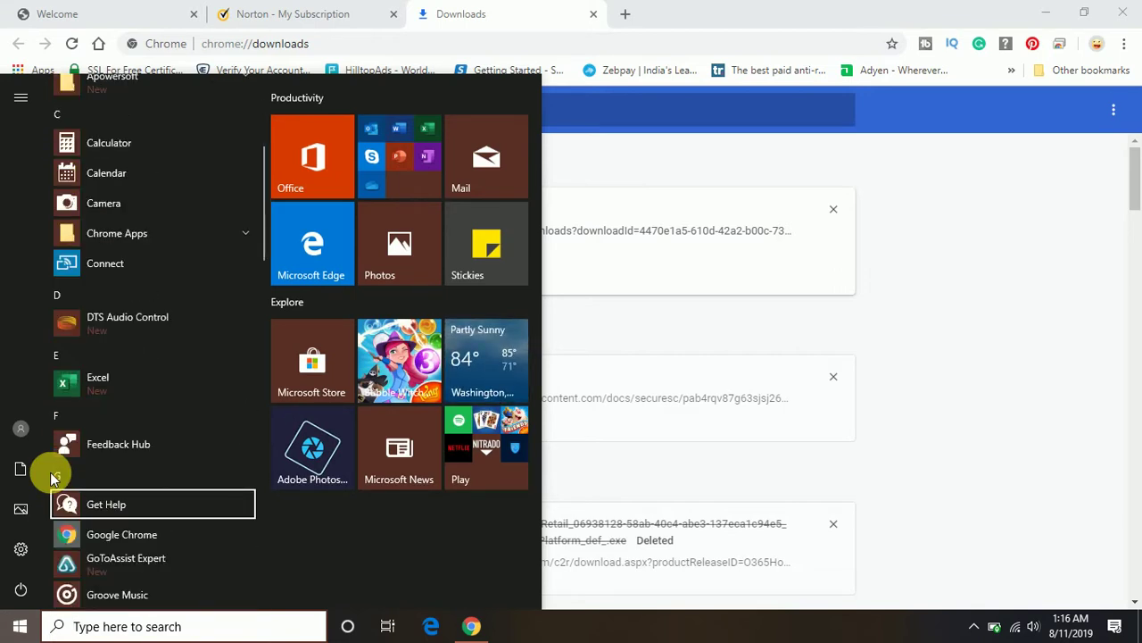
key("Down")
key("Down")
key("Down")
key("Down")
key("Down")
key("Down")
key("Down")
key("Down")
key("Down")
key("Down")
key("Down")
key("Down")
key("Down")
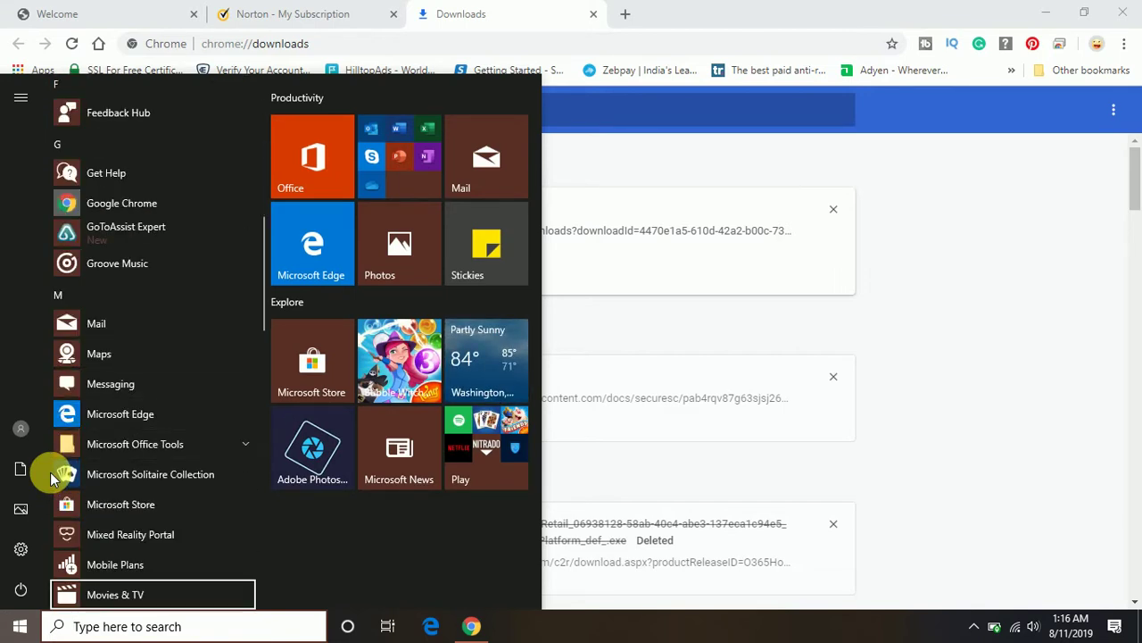
key("Down")
key("Down")
key("Down")
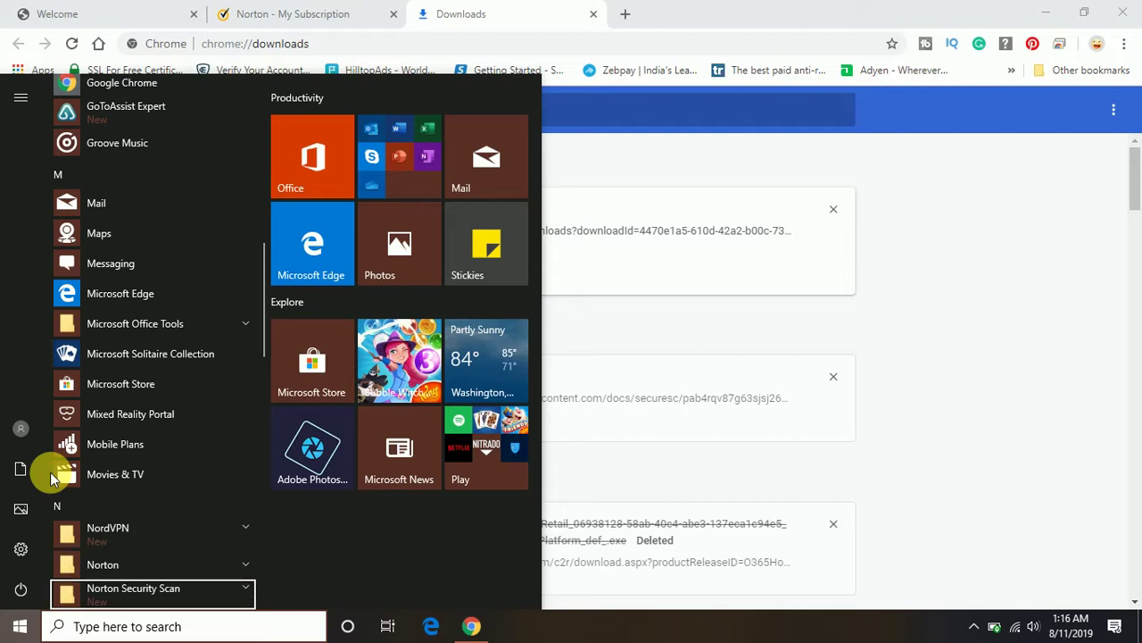
key("Down")
key("Up")
key("Up")
key("Up")
key("Up")
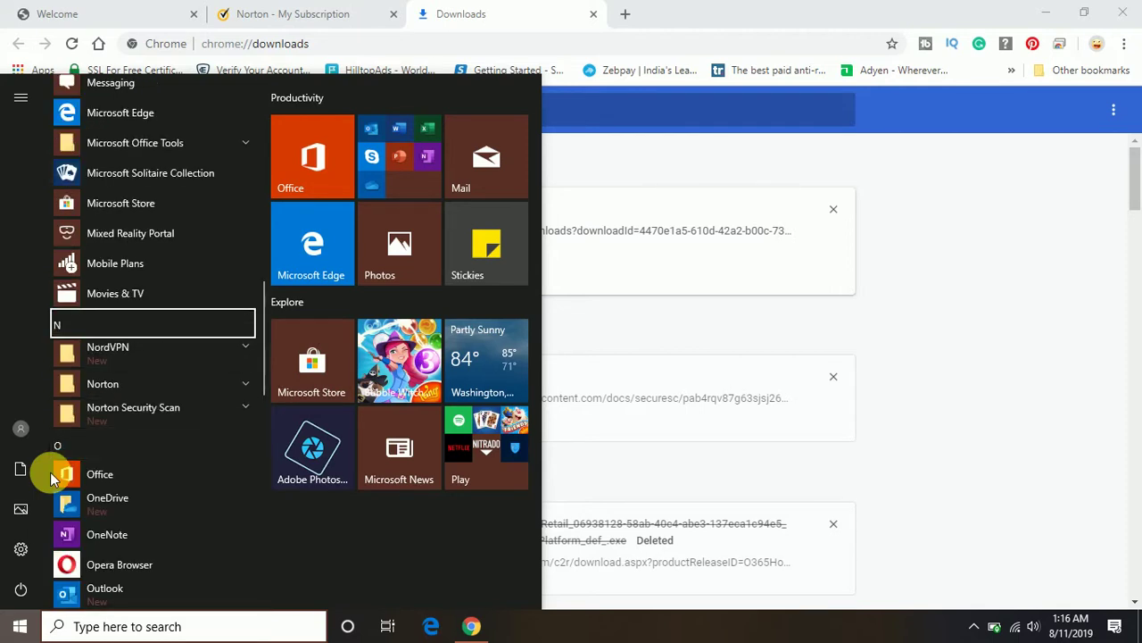
key("Down")
key("Up")
key("Up")
key("Up")
key("Up")
key("Up")
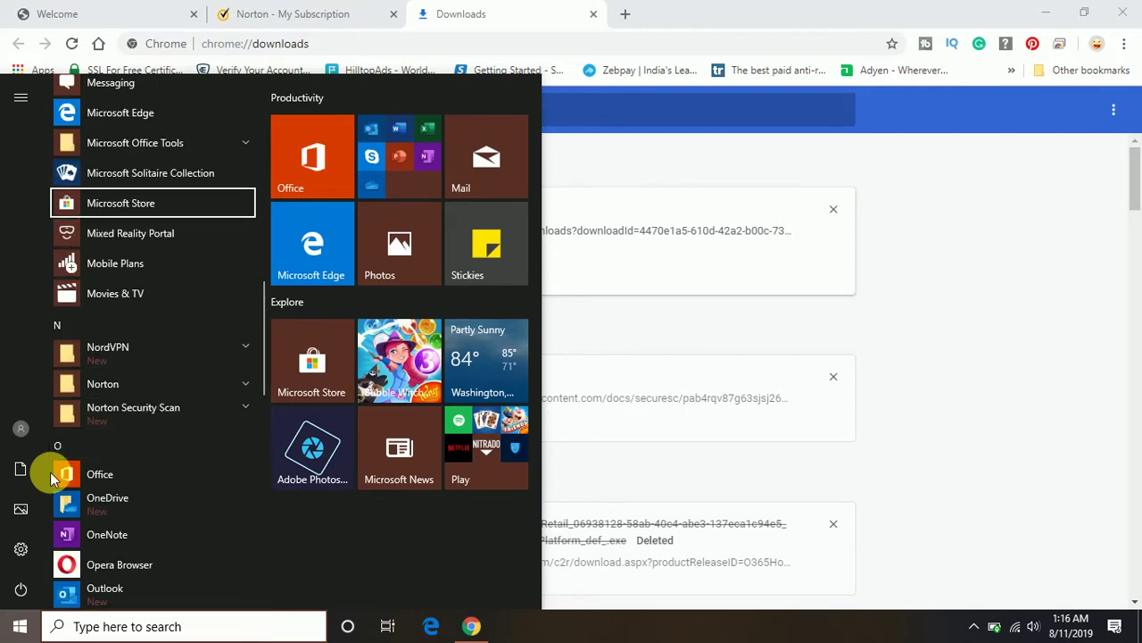
key("Down")
key("Down")
key("Down")
key("Down")
key("Down")
key("Down")
key("Return")
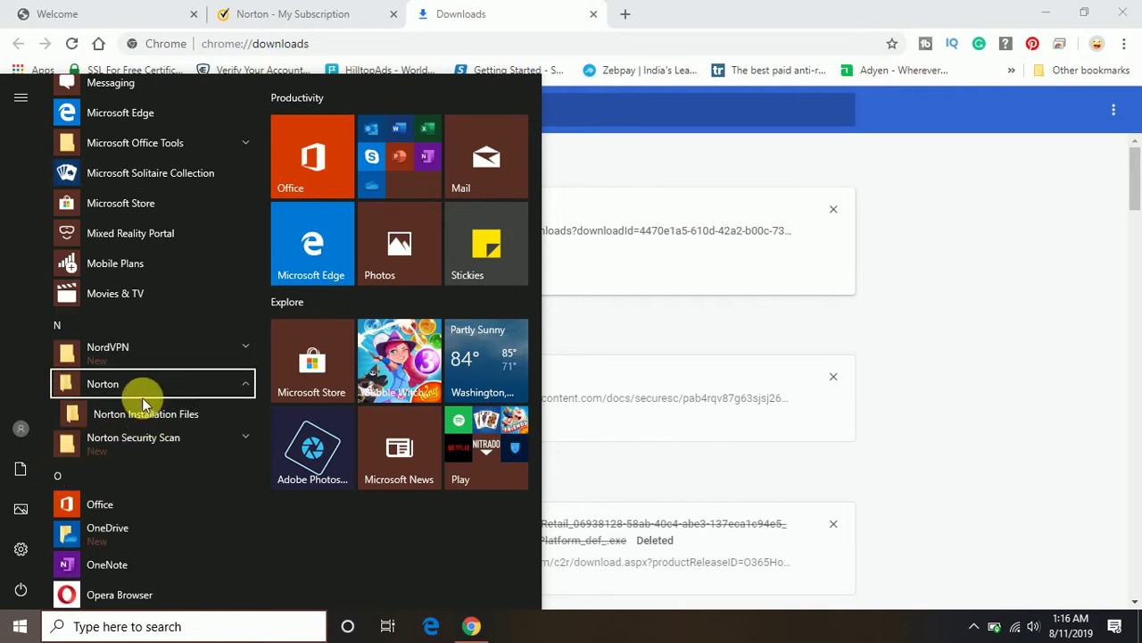
left_click(964, 304)
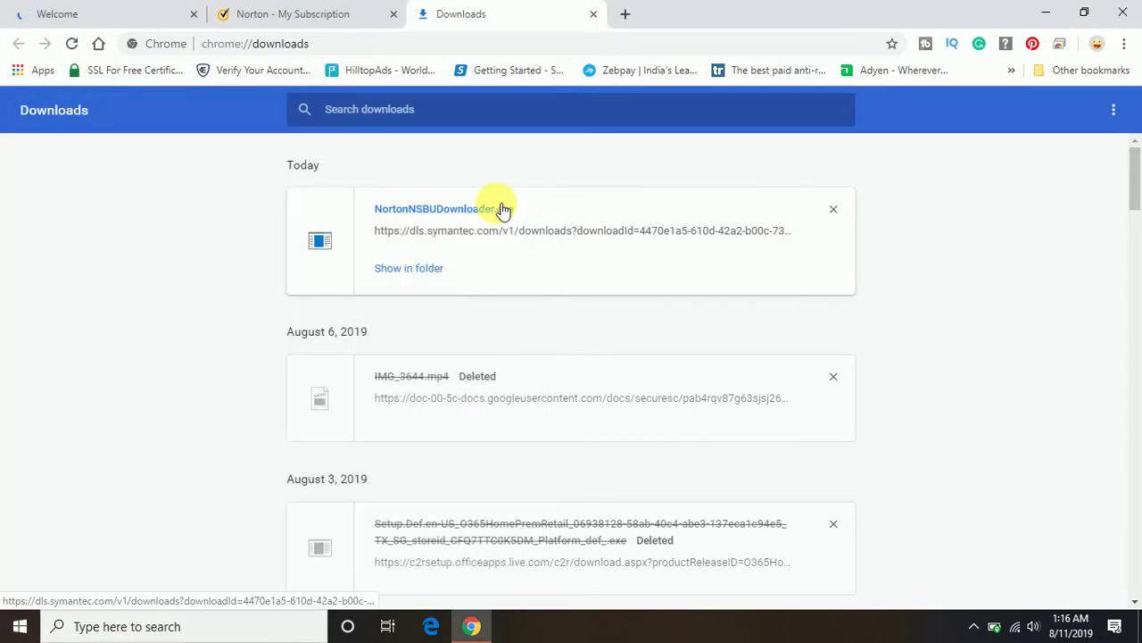
Run the downloaded NortonNSBUDownloader.exe installer
left_click(440, 209)
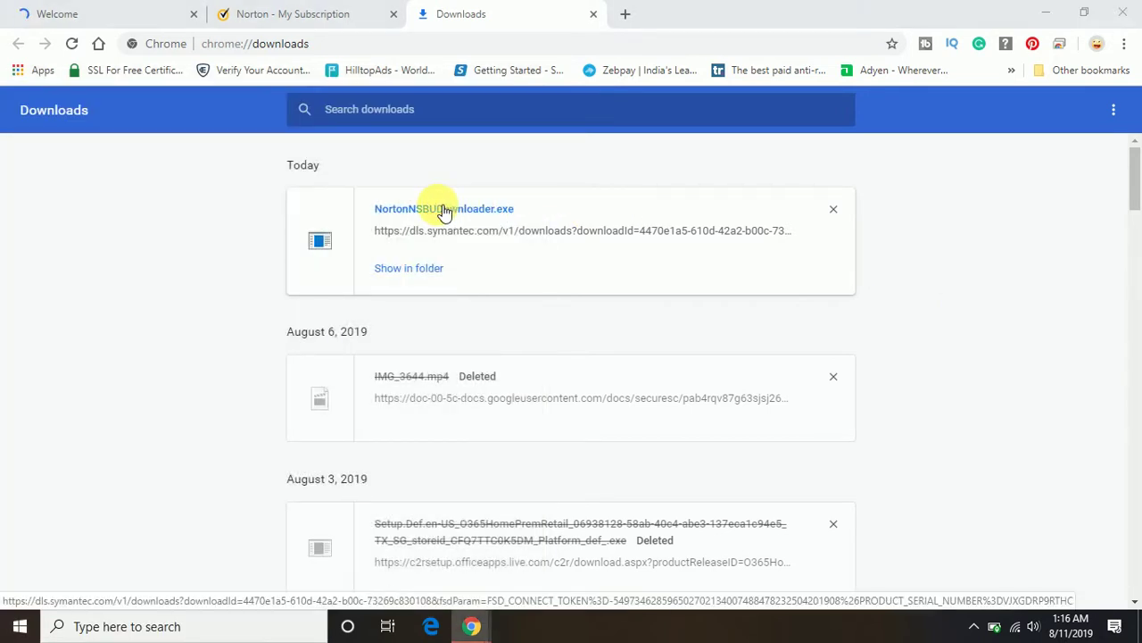